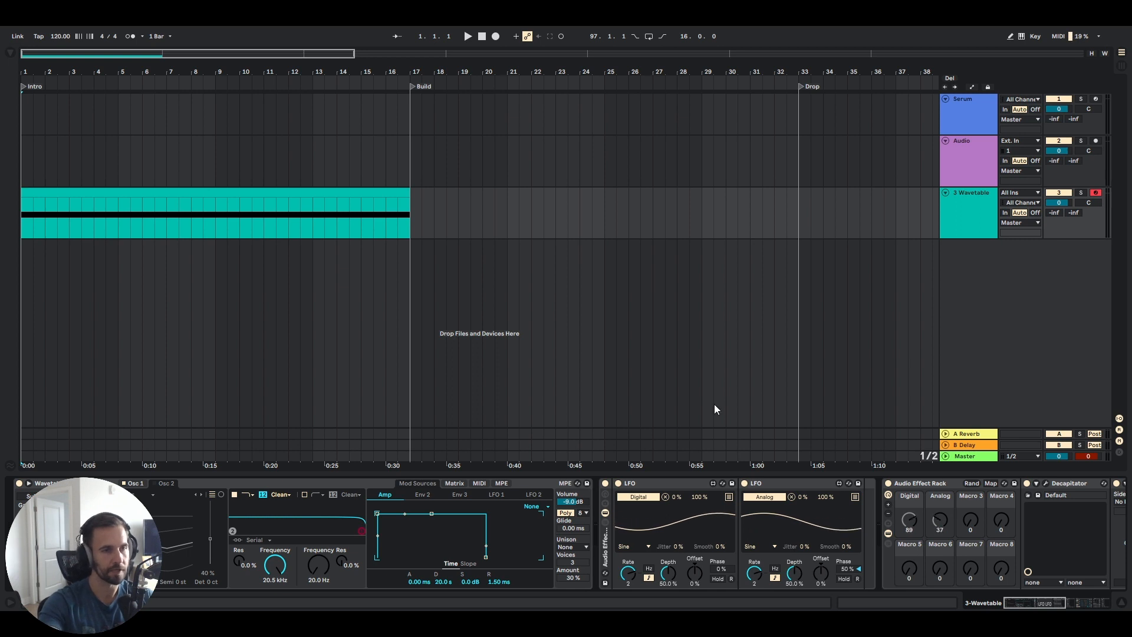
Step: Examine the Wavetable track's device chain, including oscillator 2, the two LFOs and the effects from Decapitator through OTT
{"action": "left_click", "coordinate": [1040, 603]}
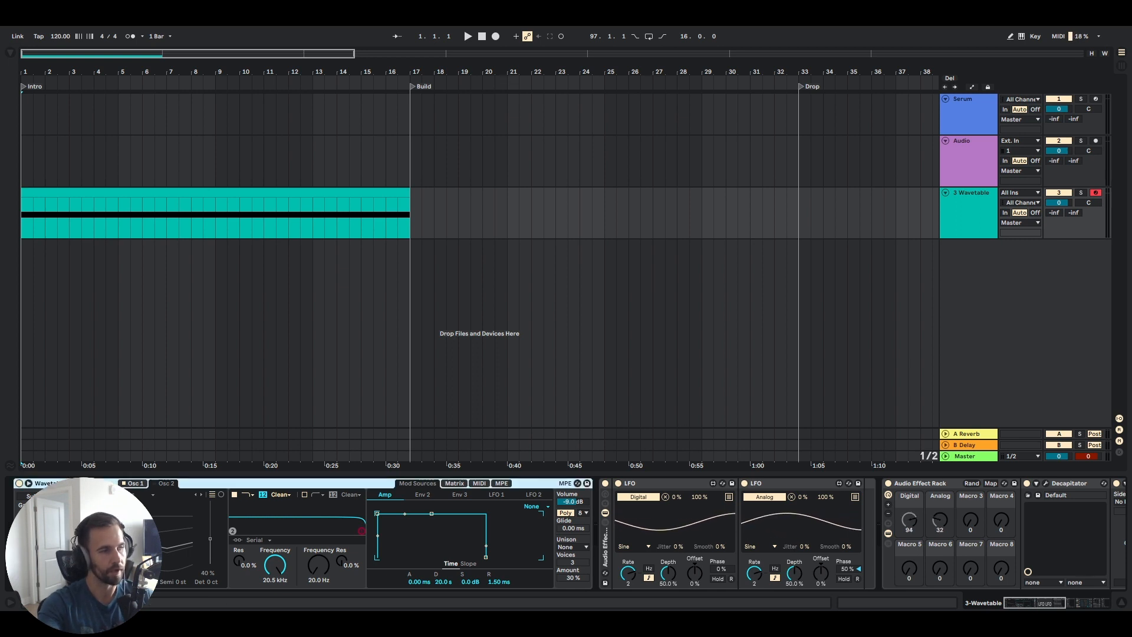
{"action": "left_click", "coordinate": [133, 483]}
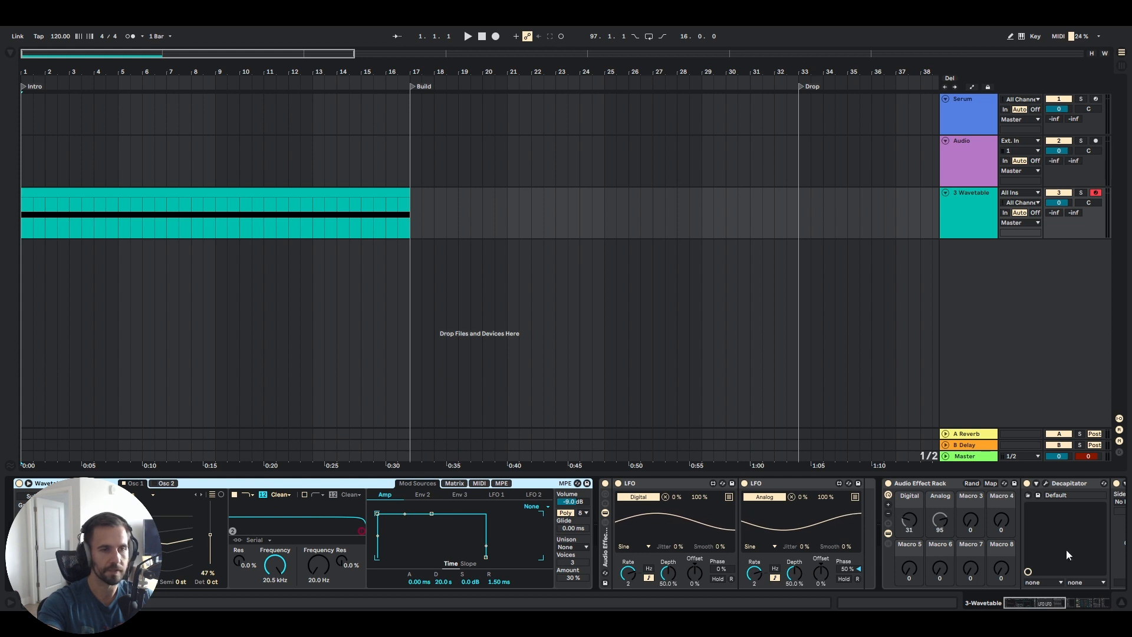
{"action": "left_click_drag", "start_coordinate": [1049, 602], "coordinate": [1066, 602]}
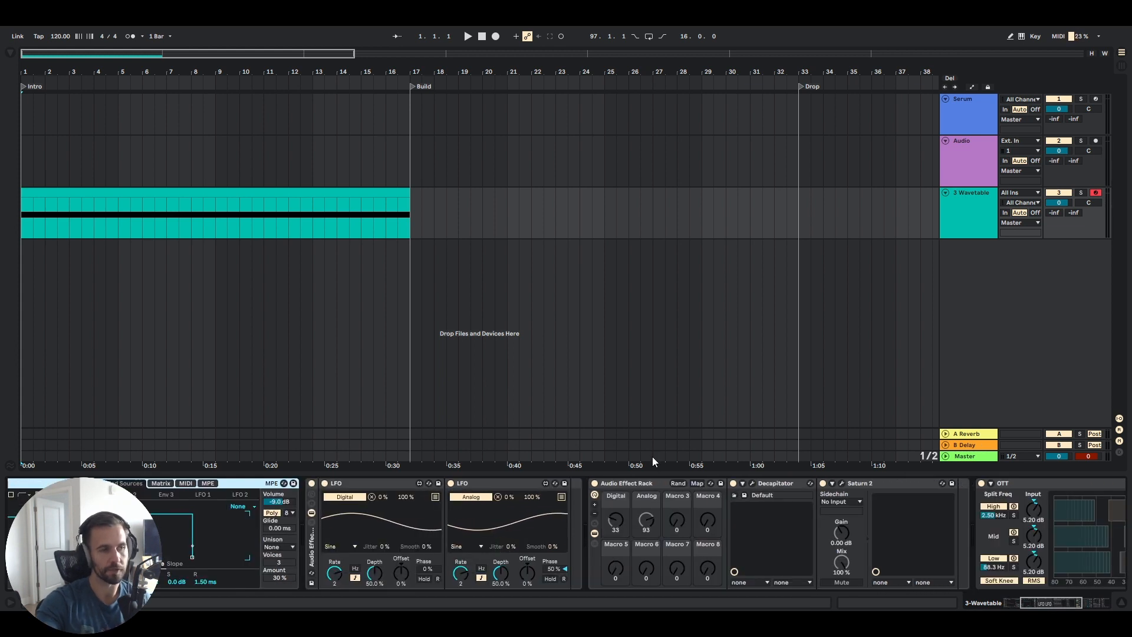
{"action": "left_click_drag", "start_coordinate": [1052, 605], "coordinate": [1035, 606]}
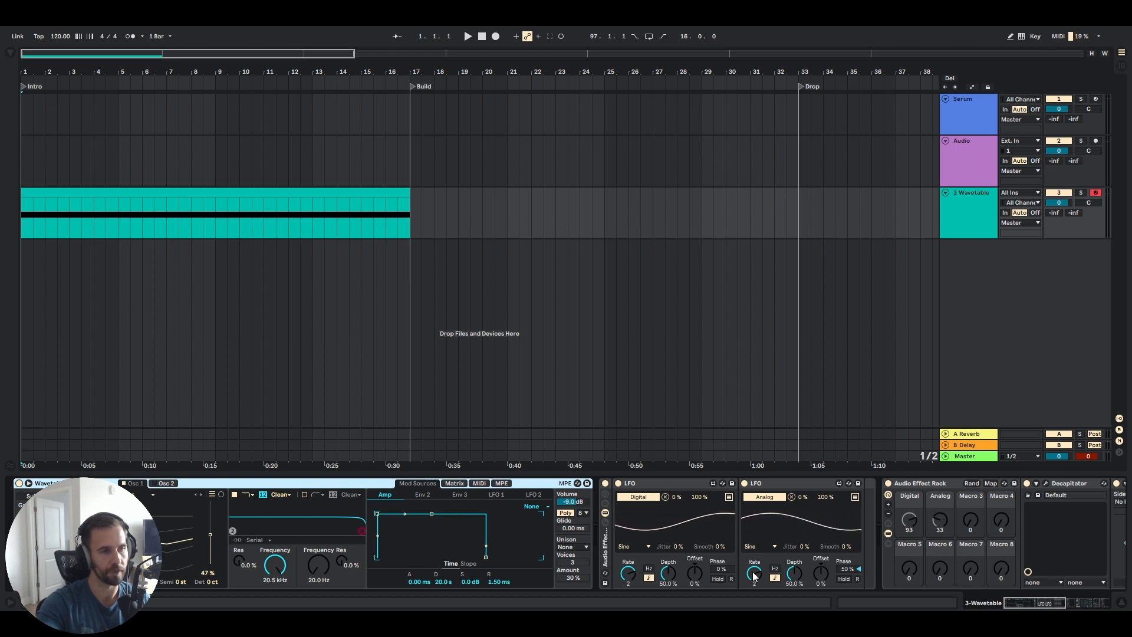
{"action": "left_click_drag", "start_coordinate": [1038, 599], "coordinate": [1056, 600]}
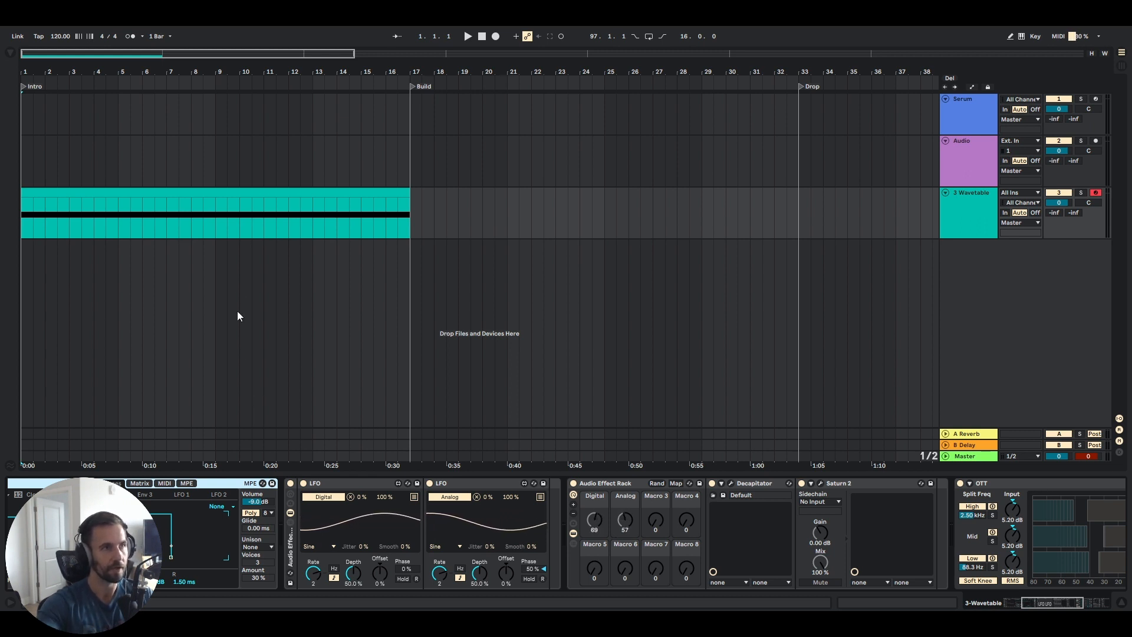
{"action": "left_click_drag", "start_coordinate": [1061, 600], "coordinate": [1072, 599]}
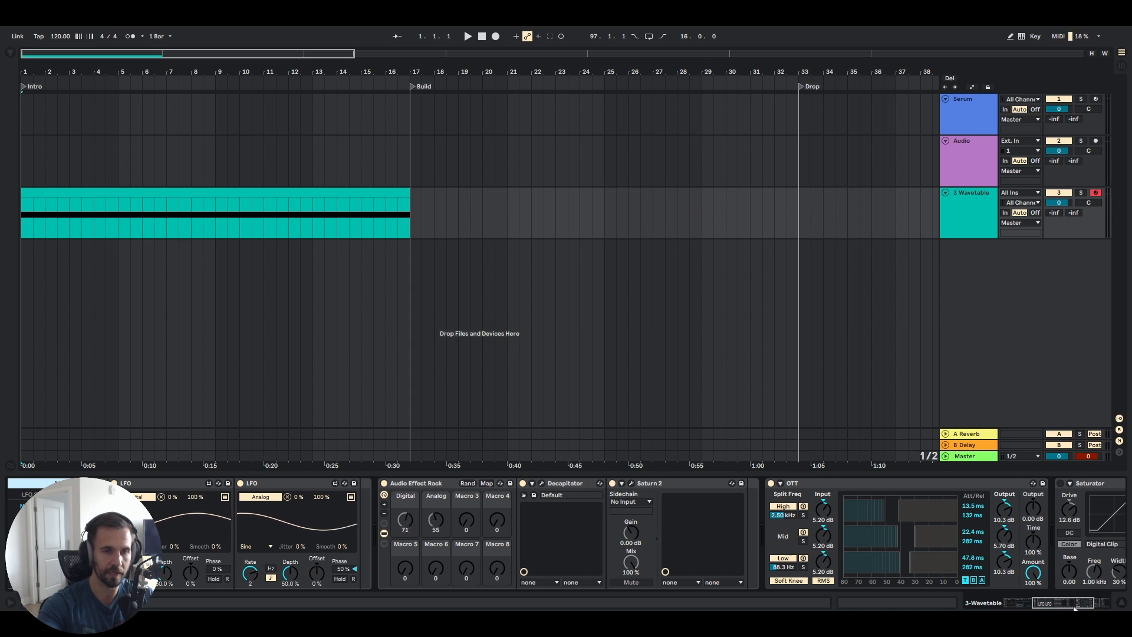
{"action": "left_click_drag", "start_coordinate": [1050, 599], "coordinate": [800, 586]}
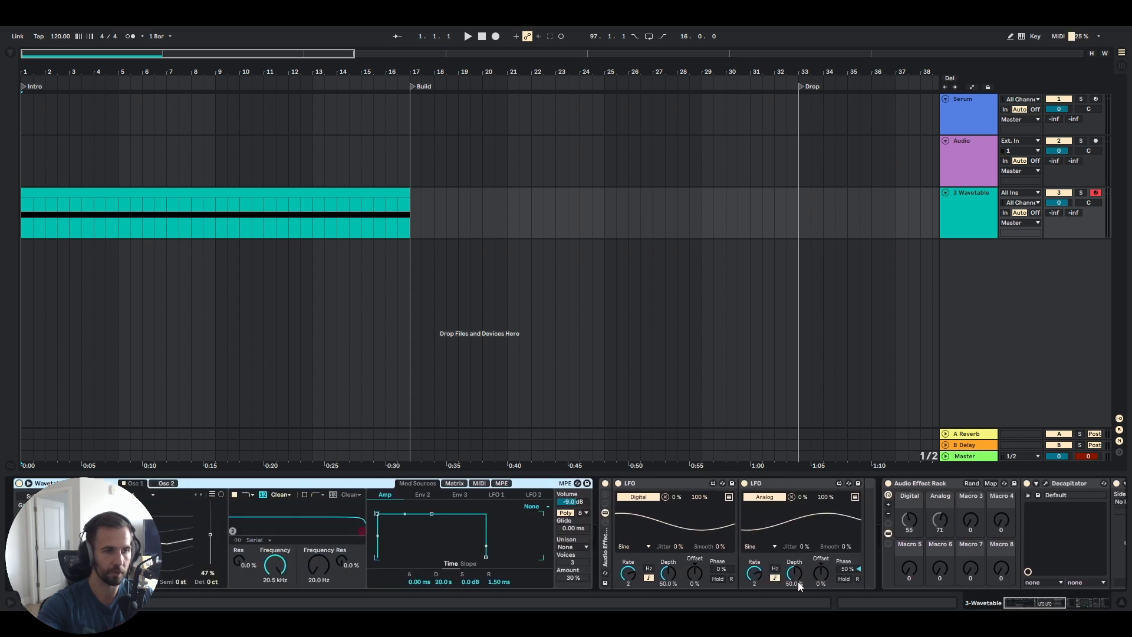
Step: Solo the Wavetable track and play its bass clip from the intro
{"action": "left_click", "coordinate": [52, 245]}
{"action": "key", "text": "s"}
{"action": "key", "text": "space"}
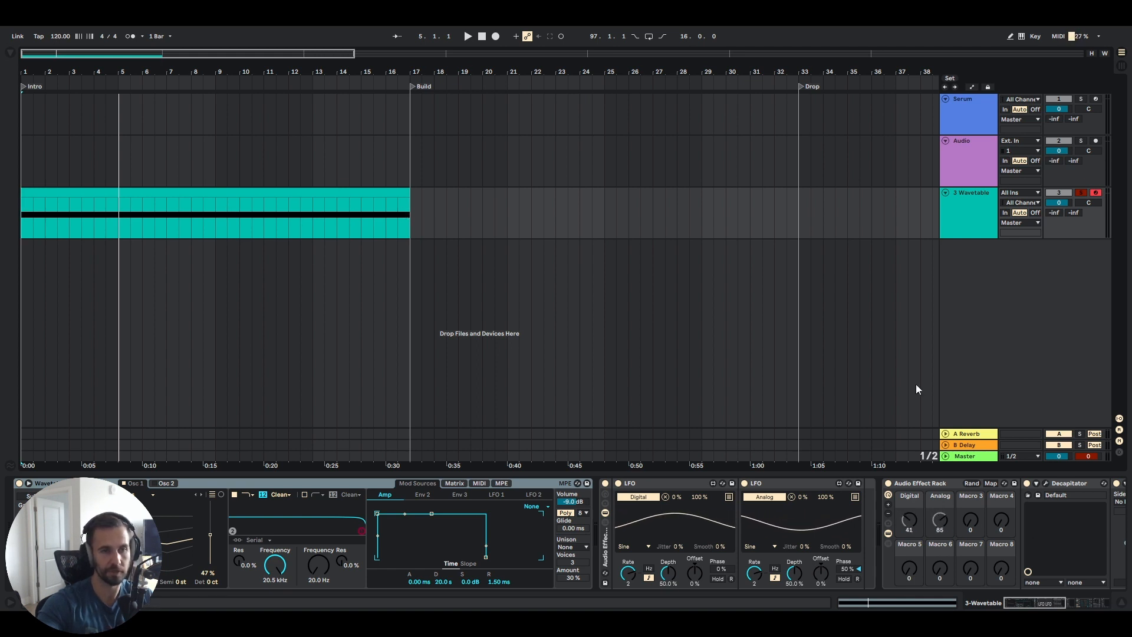
Step: Freeze the Wavetable track and copy its frozen clip onto a new audio track below
{"action": "left_click", "coordinate": [967, 236]}
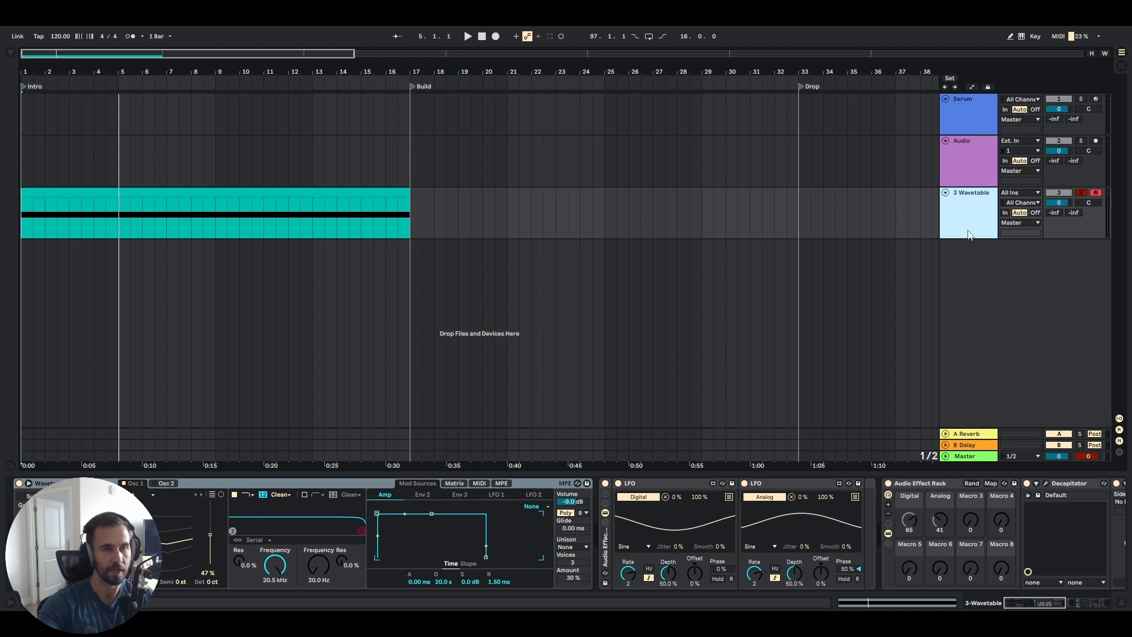
{"action": "right_click", "coordinate": [969, 234]}
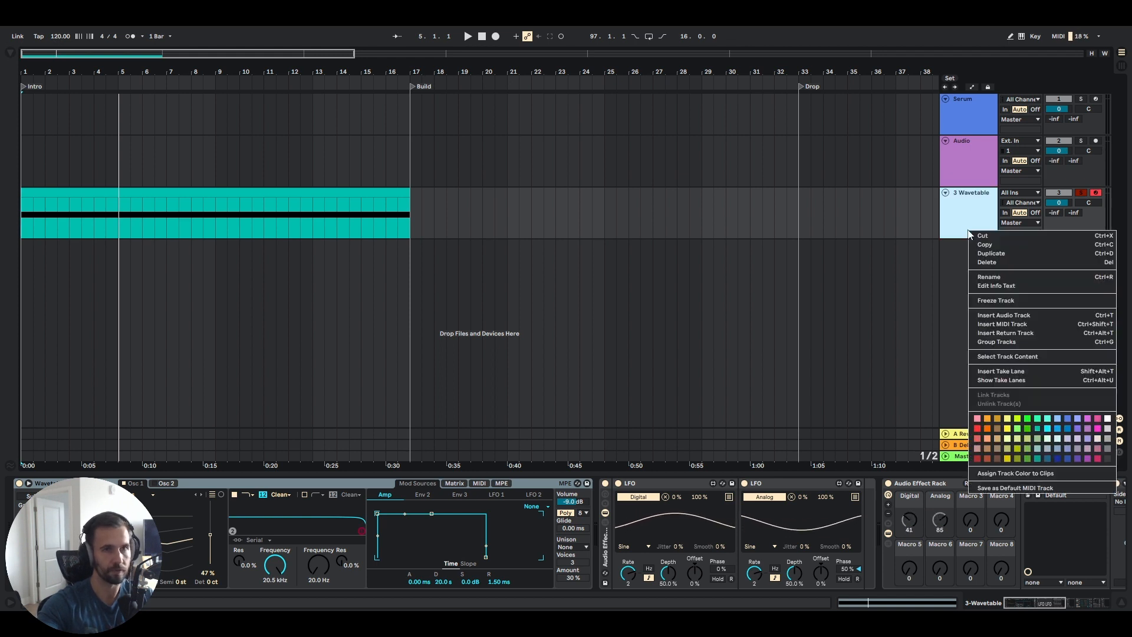
{"action": "left_click", "coordinate": [999, 302]}
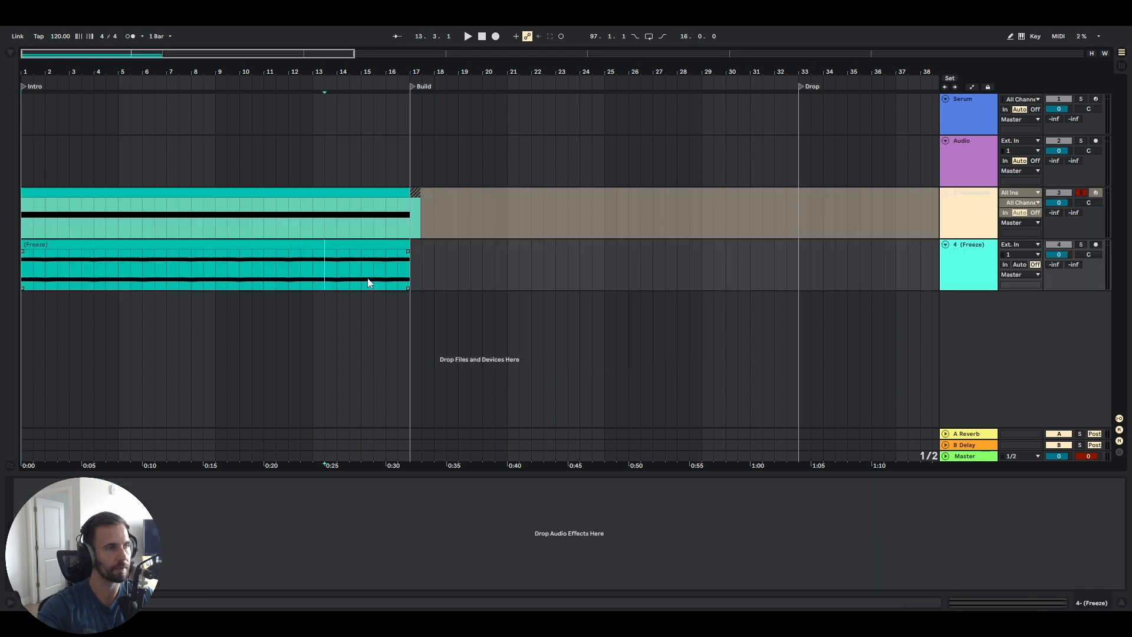
Step: Solo the new frozen audio track and inspect its clip's waveform
{"action": "double_click", "coordinate": [368, 283]}
{"action": "left_click", "coordinate": [387, 268]}
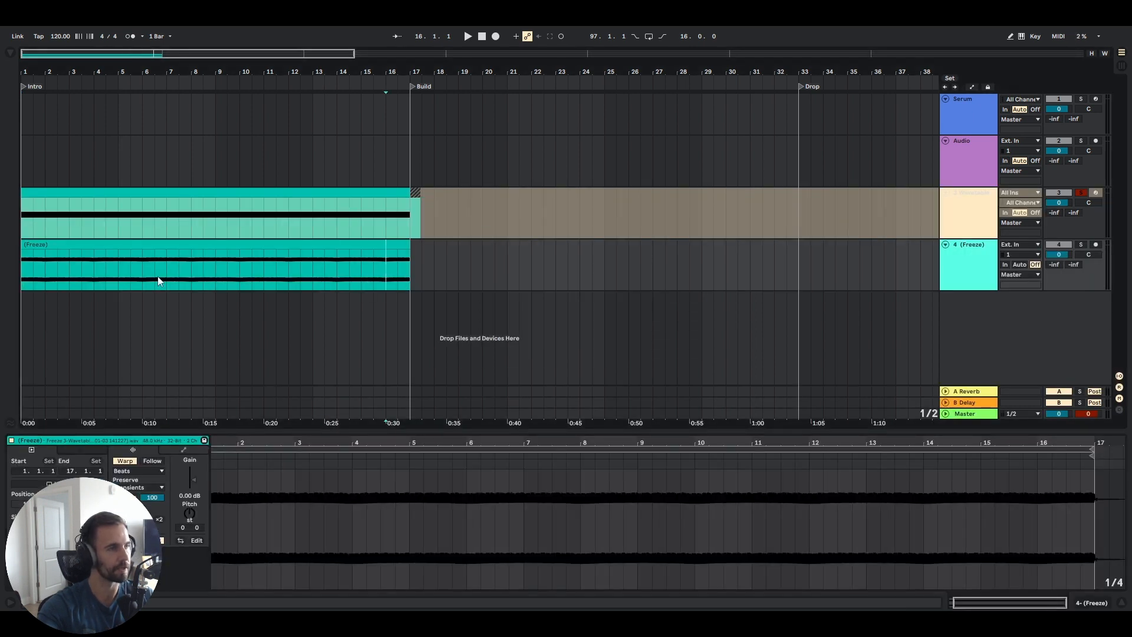
{"action": "left_click", "coordinate": [542, 273]}
{"action": "left_click", "coordinate": [992, 231]}
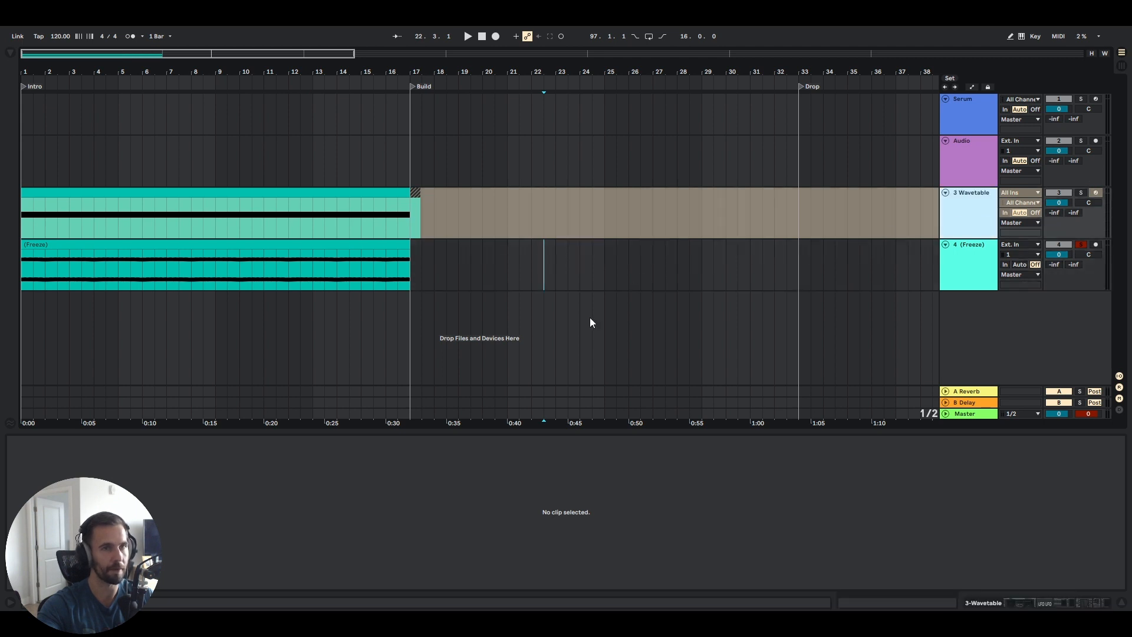
{"action": "left_click", "coordinate": [227, 266]}
Step: Turn off solo on the frozen audio track and deactivate the original Wavetable track
{"action": "left_click", "coordinate": [981, 213]}
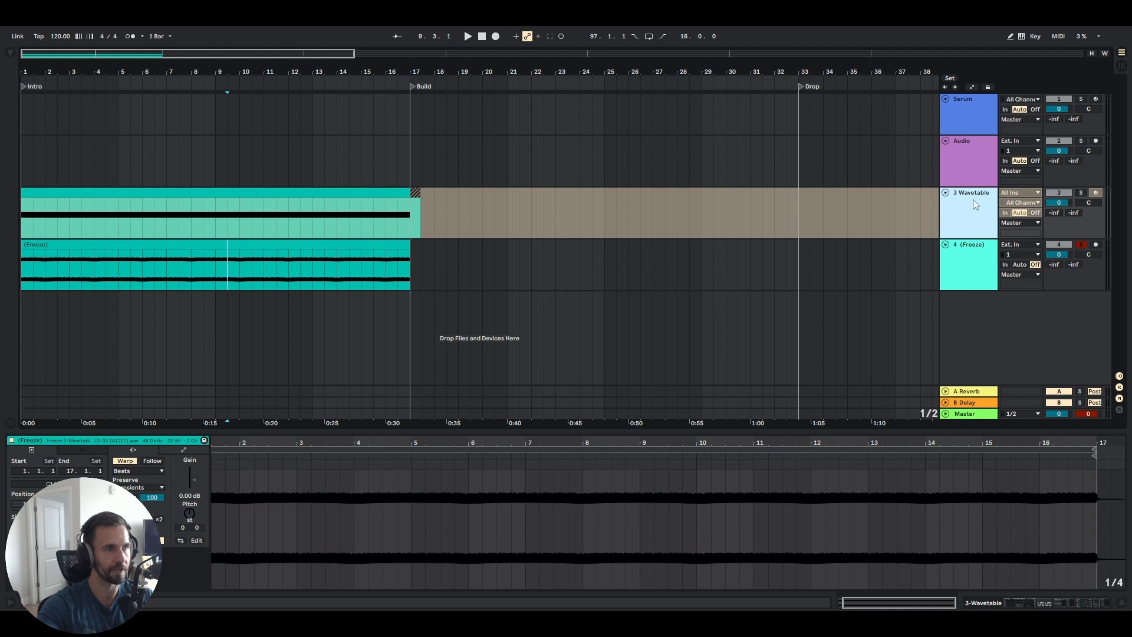
{"action": "left_click", "coordinate": [1083, 245]}
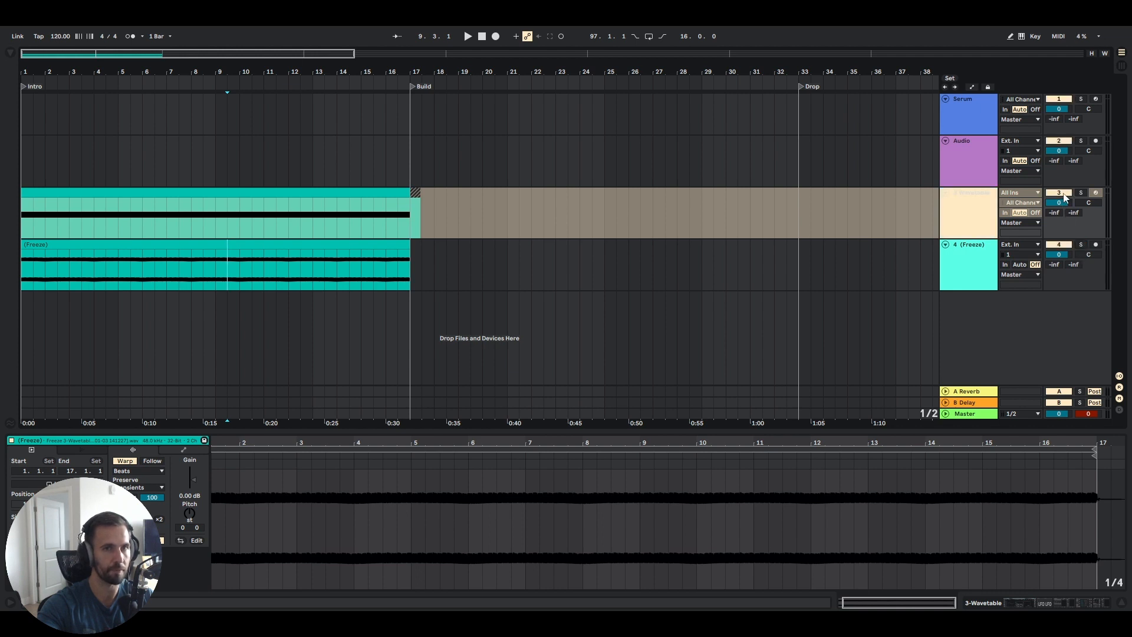
Step: Look at the frozen Wavetable track's MIDI clip and its device chain
{"action": "left_click", "coordinate": [396, 218]}
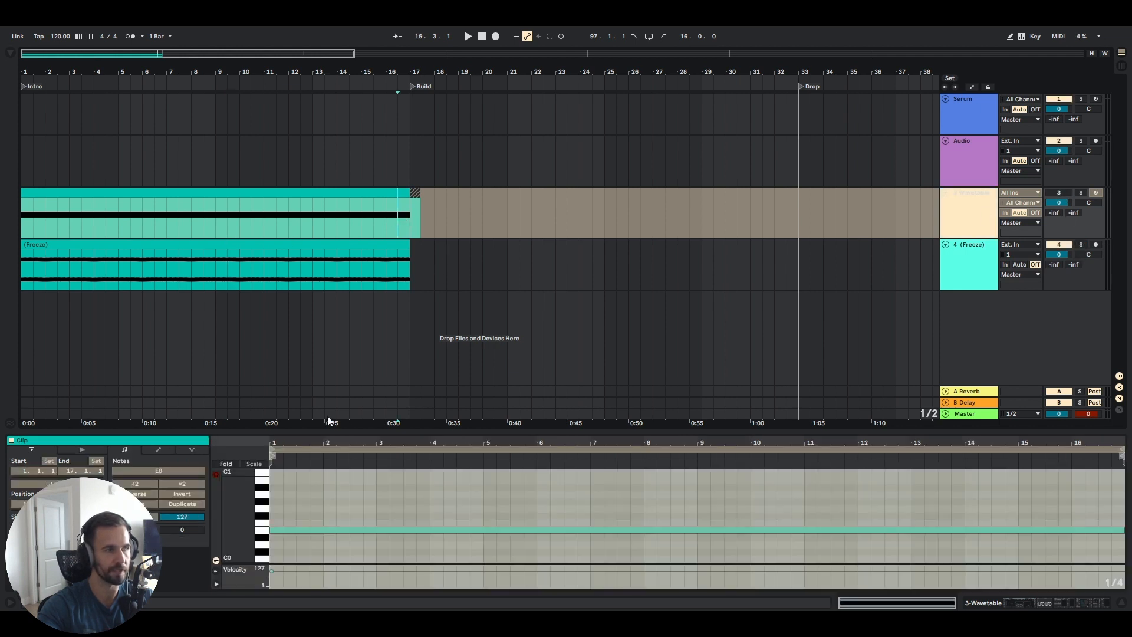
{"action": "key", "text": "shift+Tab"}
{"action": "left_click_drag", "start_coordinate": [1050, 606], "coordinate": [1073, 603]}
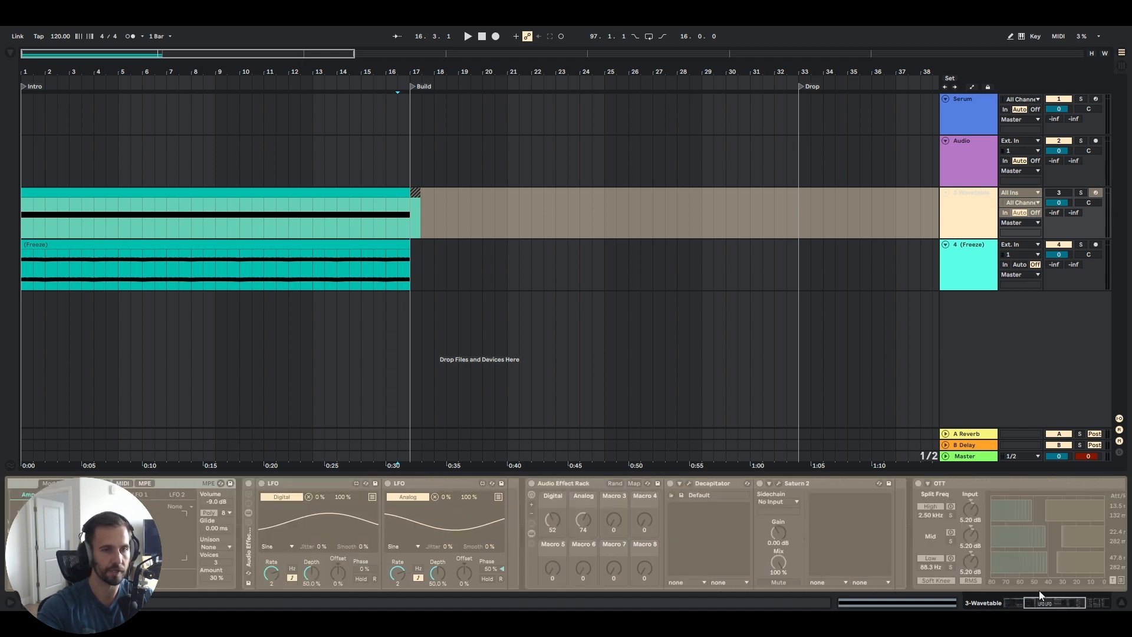
{"action": "left_click_drag", "start_coordinate": [1059, 600], "coordinate": [1039, 602]}
Step: Consolidate the frozen audio clip across its full 16-bar length
{"action": "left_click", "coordinate": [252, 268]}
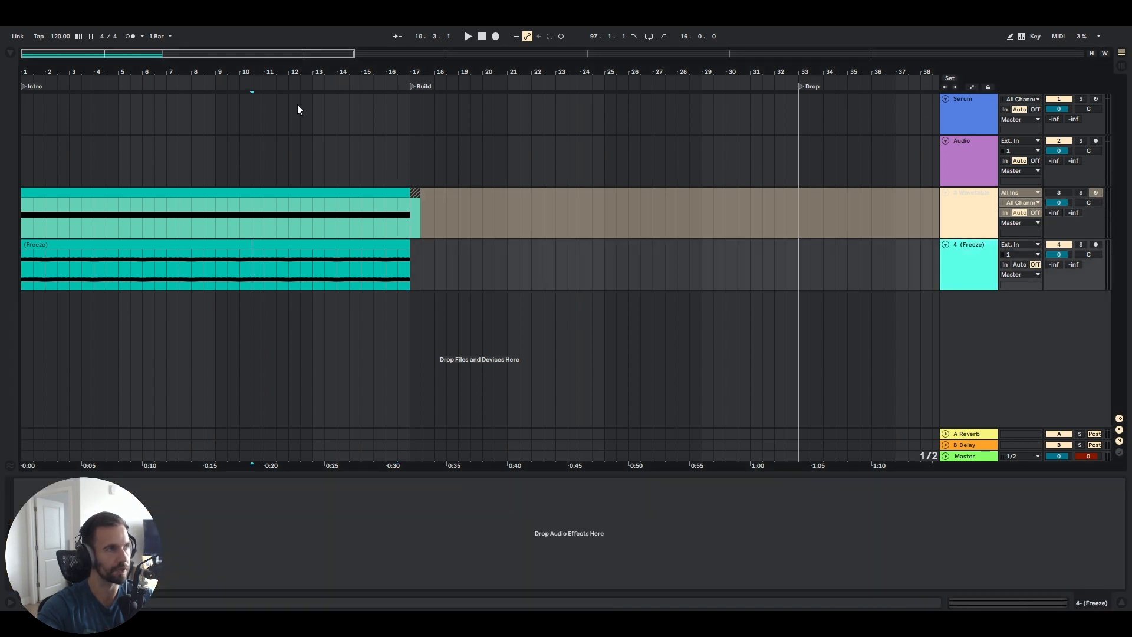
{"action": "double_click", "coordinate": [324, 267]}
{"action": "left_click", "coordinate": [411, 260]}
{"action": "left_click_drag", "start_coordinate": [411, 263], "coordinate": [2, 274]}
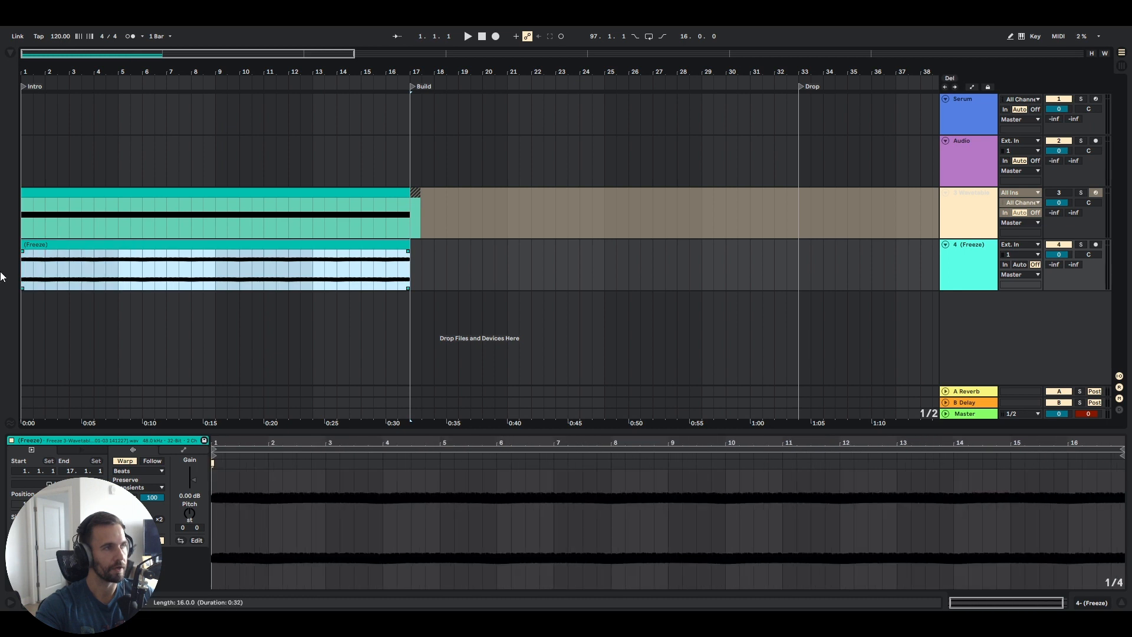
{"action": "key", "text": "ctrl+j"}
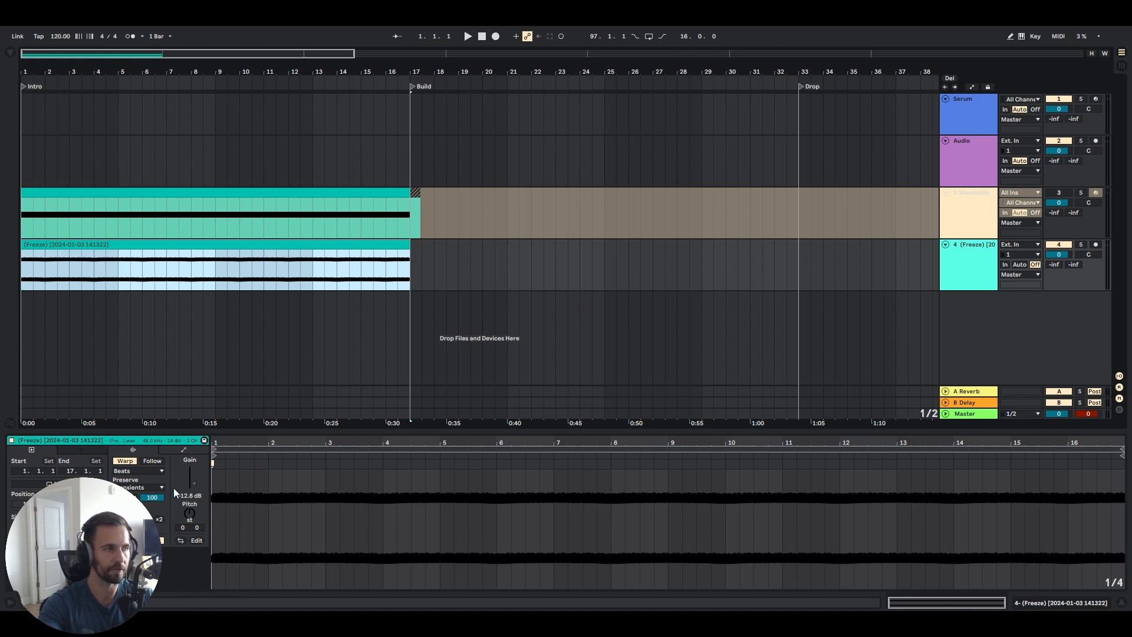
Step: Reset the consolidated clip's gain to 0 dB and set its track volume to -12 dB
{"action": "left_click", "coordinate": [195, 482]}
{"action": "key", "text": "Delete"}
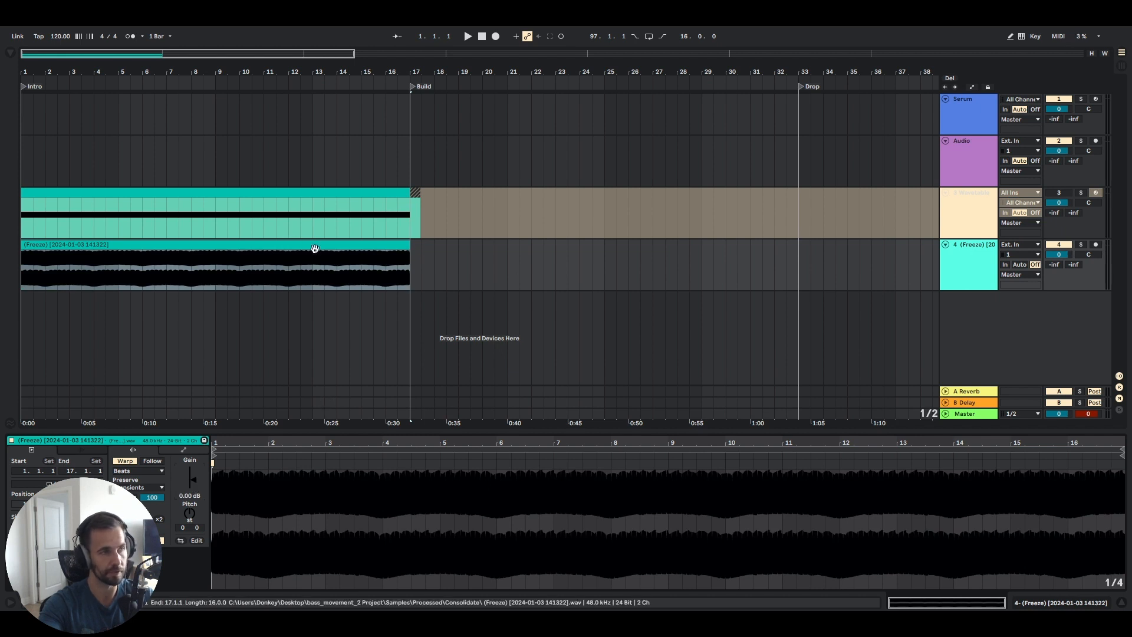
{"action": "left_click", "coordinate": [1059, 256]}
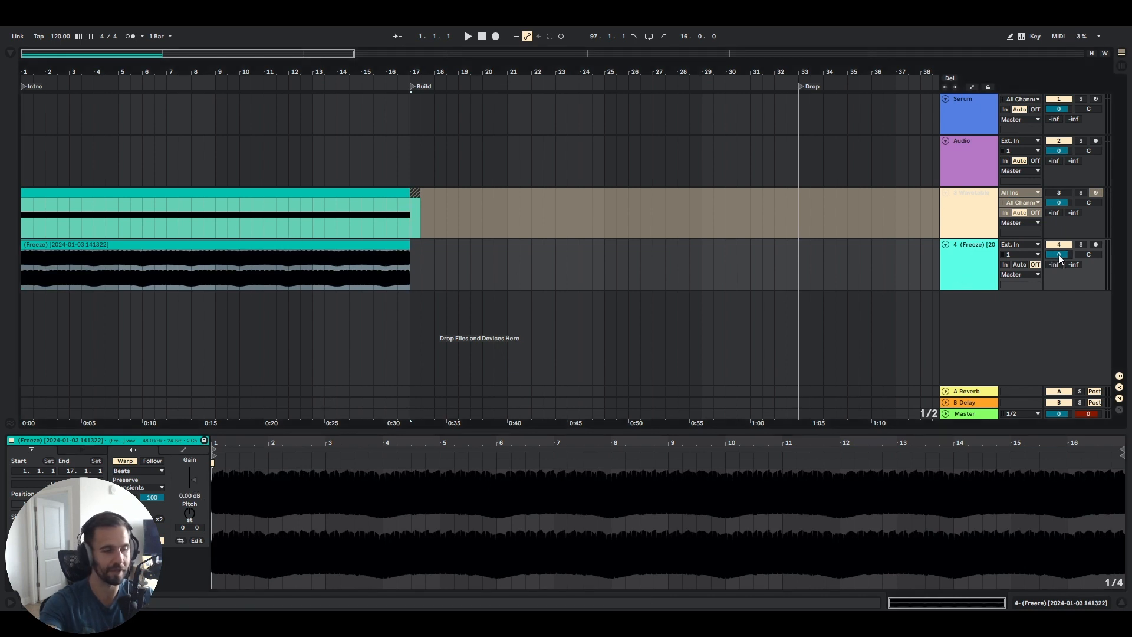
{"action": "type", "text": "-12"}
{"action": "key", "text": "Return"}
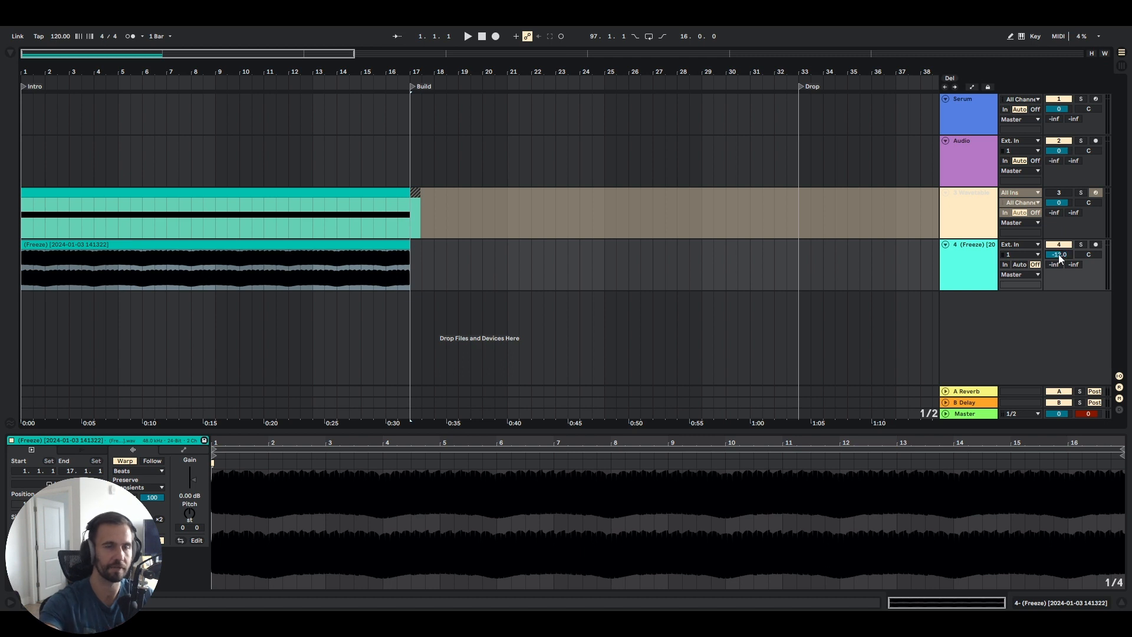
Step: Select the whole consolidated clip and inspect its waveform up close
{"action": "left_click", "coordinate": [965, 263]}
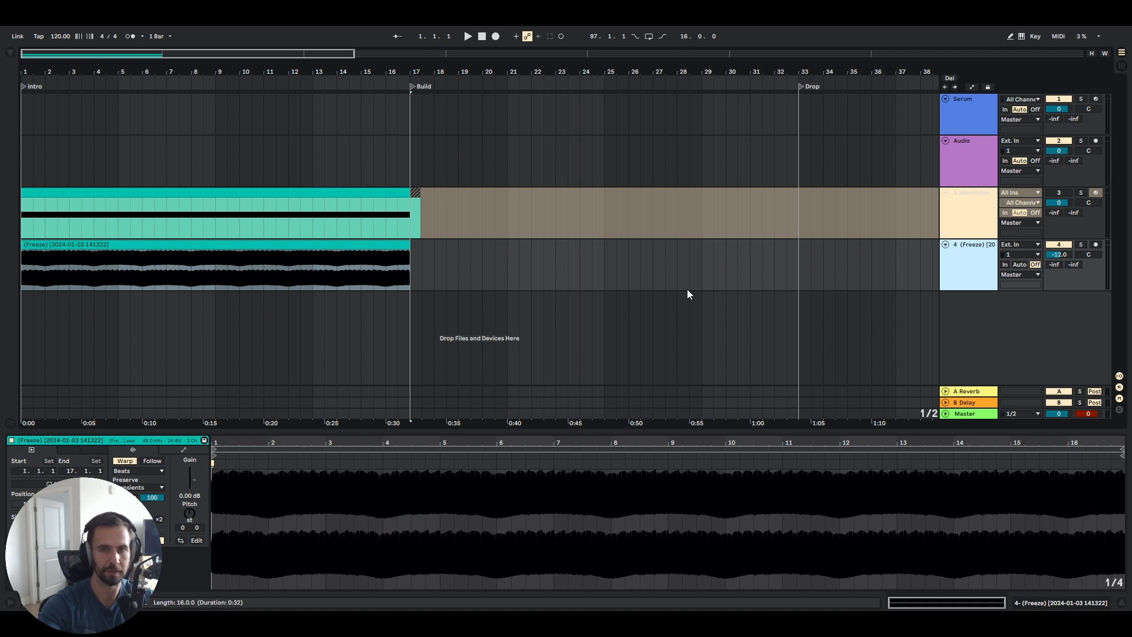
{"action": "left_click", "coordinate": [248, 270]}
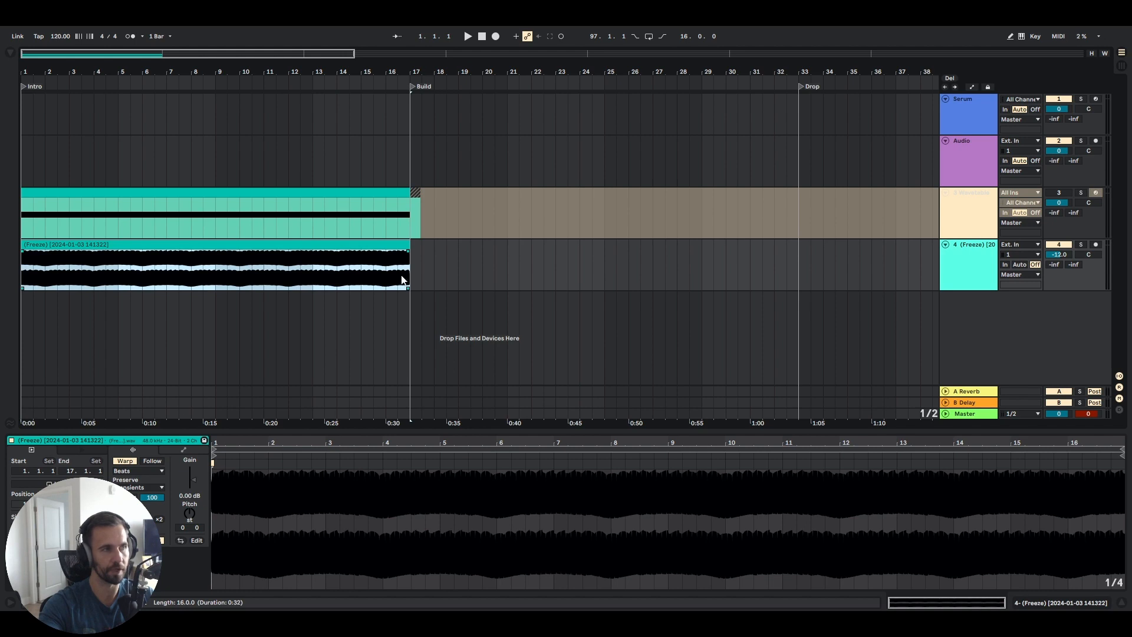
{"action": "left_click_drag", "start_coordinate": [412, 272], "coordinate": [11, 280]}
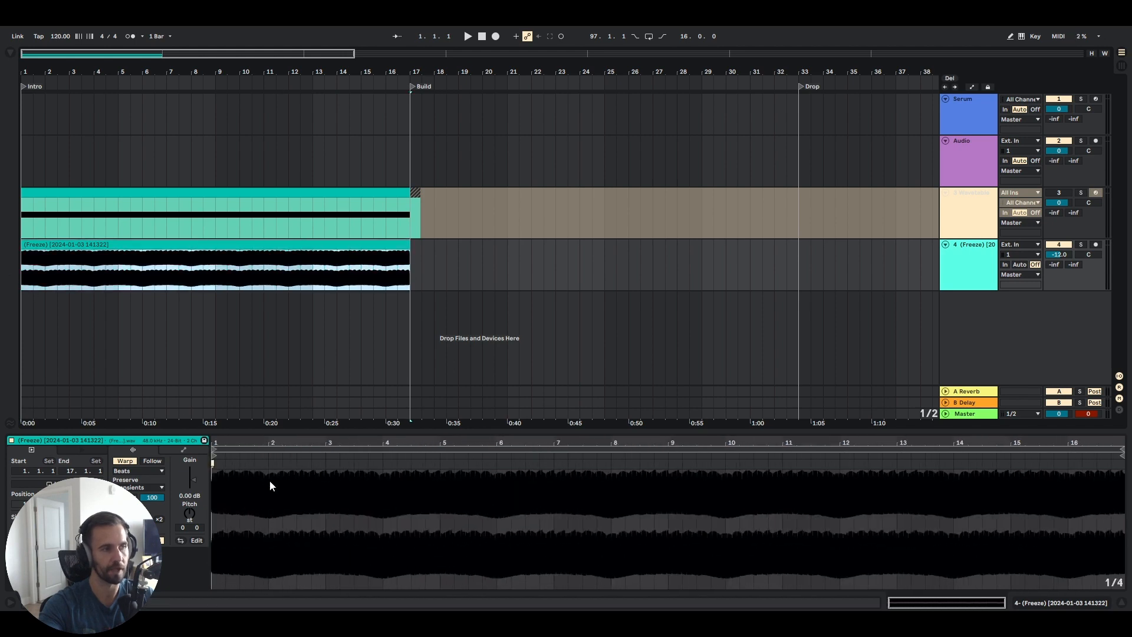
{"action": "left_click_drag", "start_coordinate": [247, 448], "coordinate": [231, 513]}
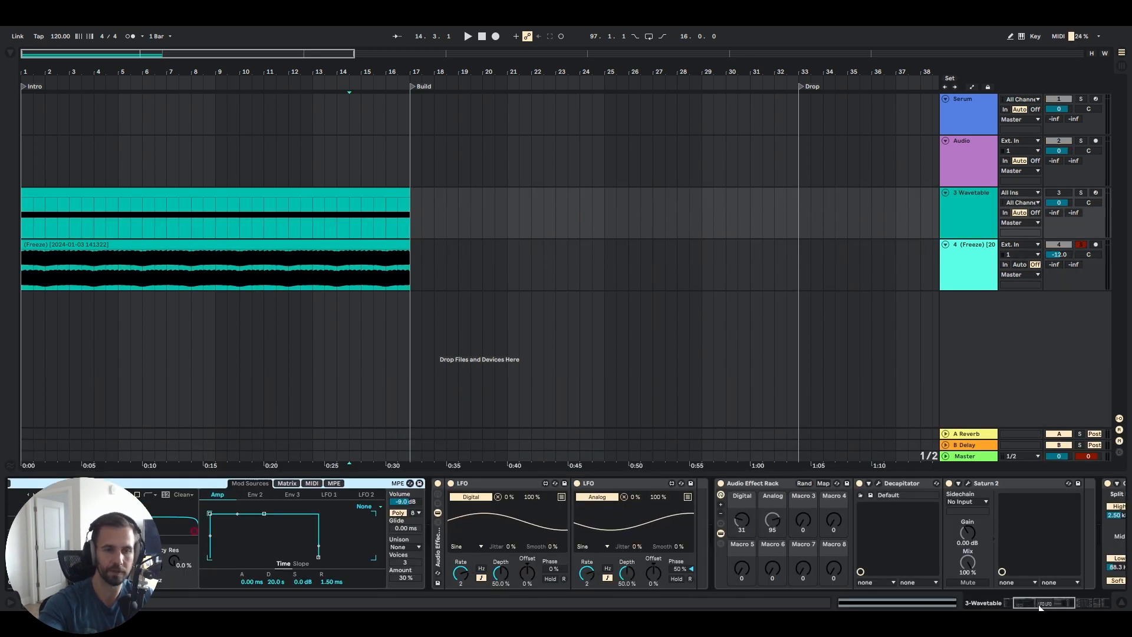
Step: Examine the Wavetable track's effects, from the LFO rack to Decapitator, Saturn 2 and OTT
{"action": "scroll", "coordinate": [814, 529], "scroll_direction": "right", "scroll_amount": 5}
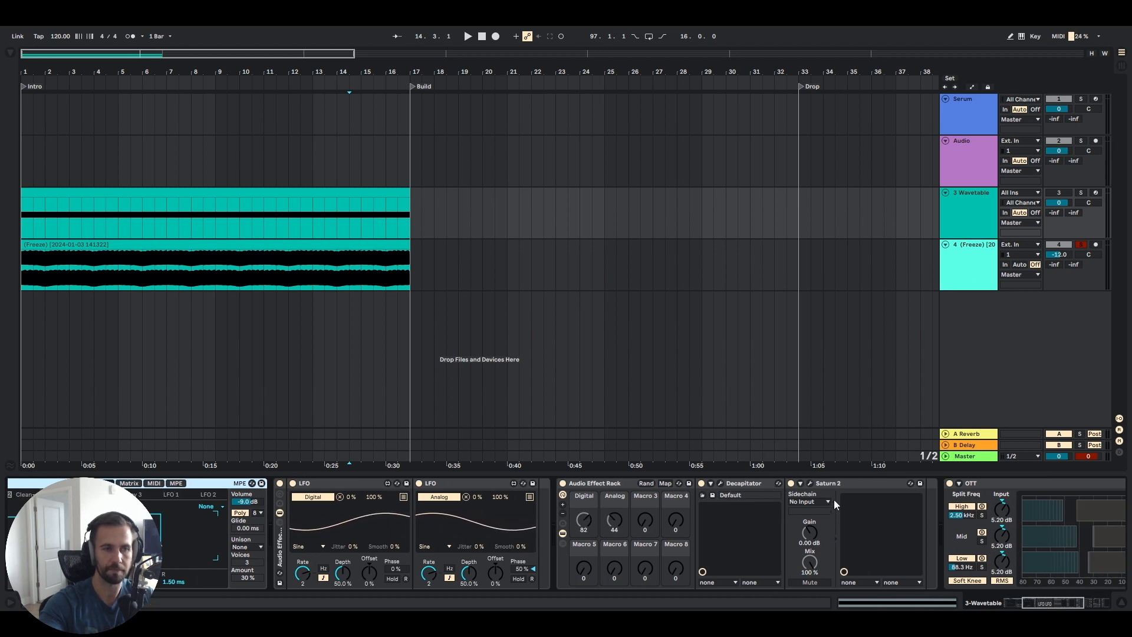
{"action": "left_click_drag", "start_coordinate": [1066, 607], "coordinate": [1071, 609]}
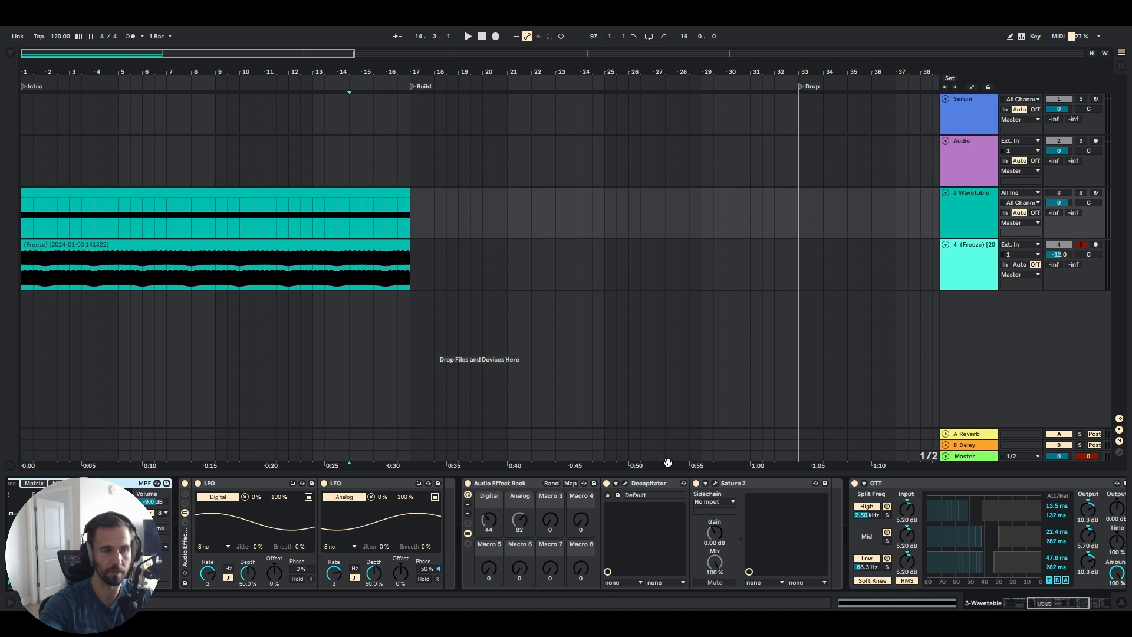
{"action": "left_click", "coordinate": [658, 485]}
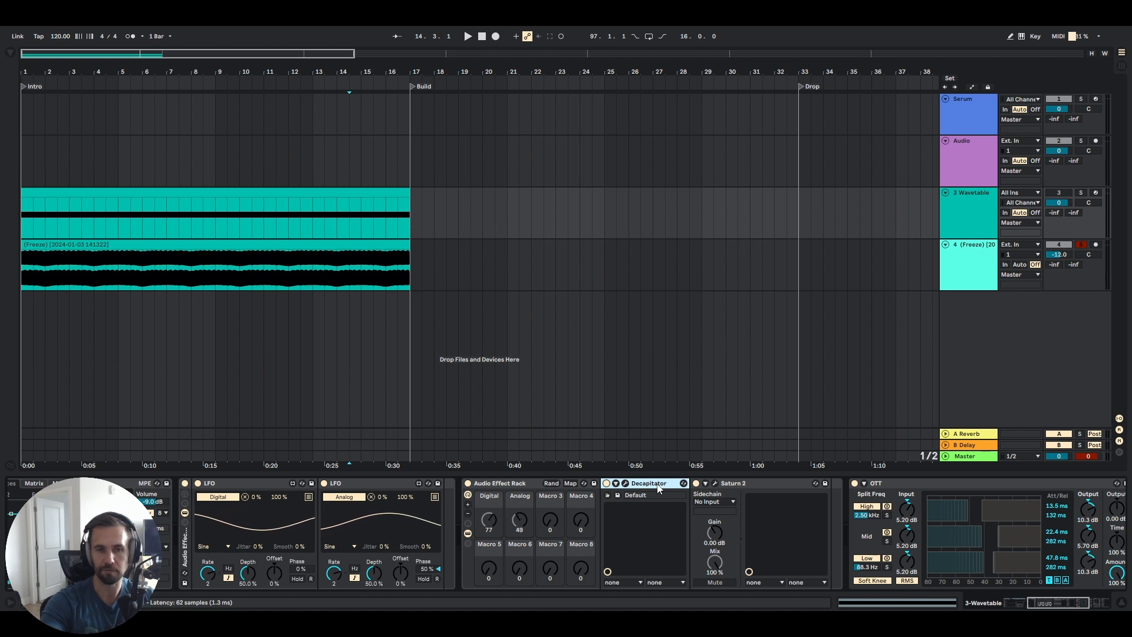
Step: Open the SPAN analyzer on the Master track and move its window clear of the track headers
{"action": "left_click", "coordinate": [975, 260]}
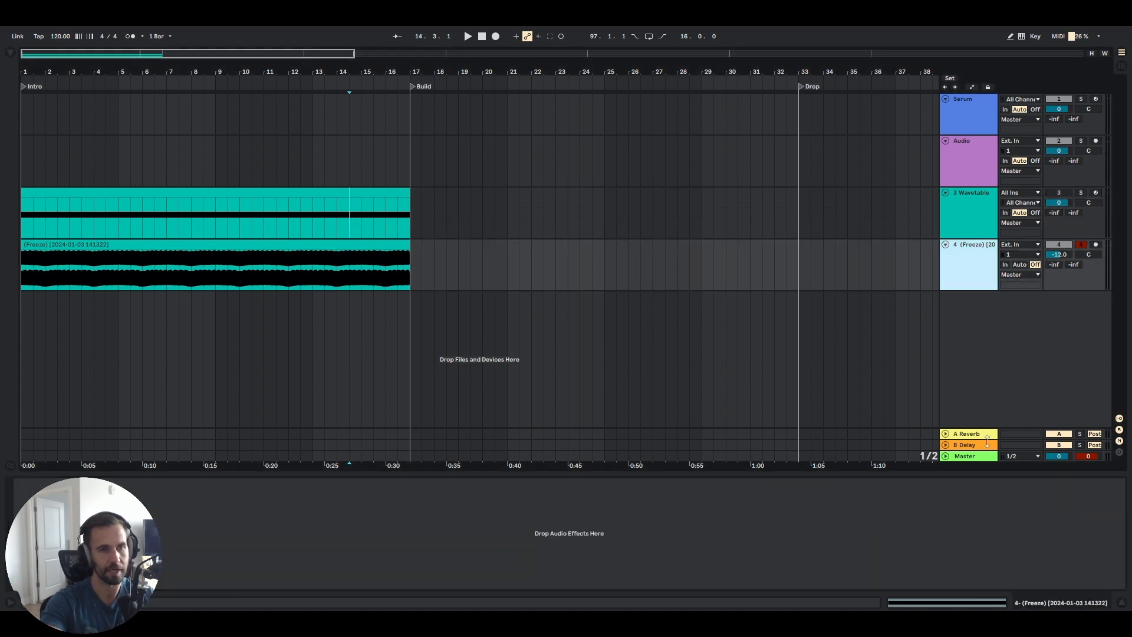
{"action": "left_click", "coordinate": [983, 459]}
{"action": "left_click", "coordinate": [273, 483]}
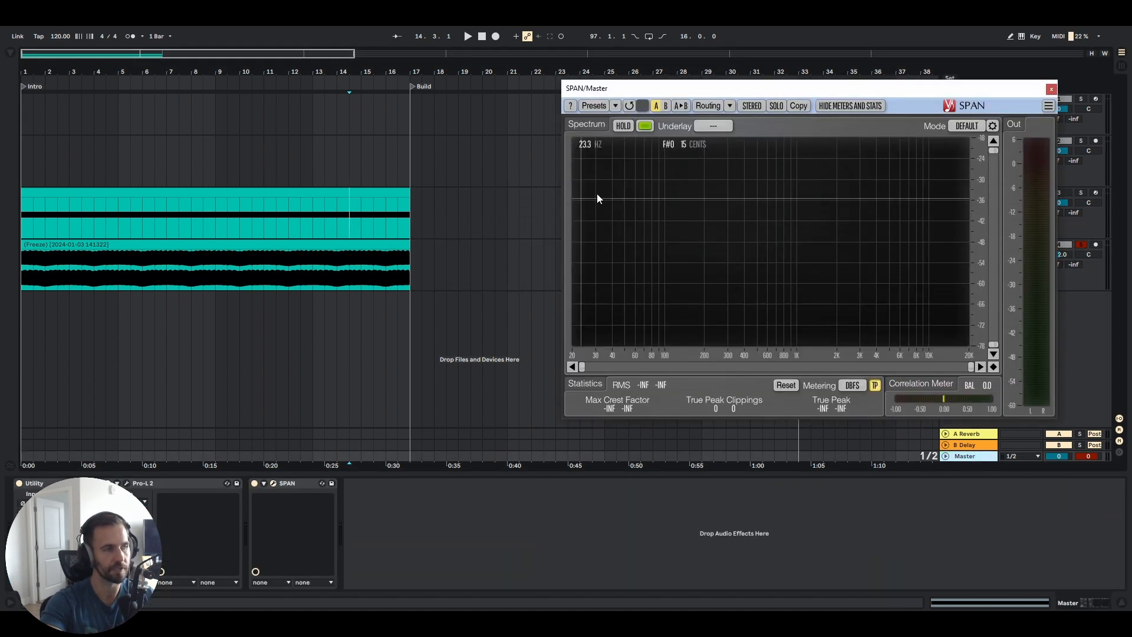
{"action": "left_click_drag", "start_coordinate": [724, 91], "coordinate": [585, 89]}
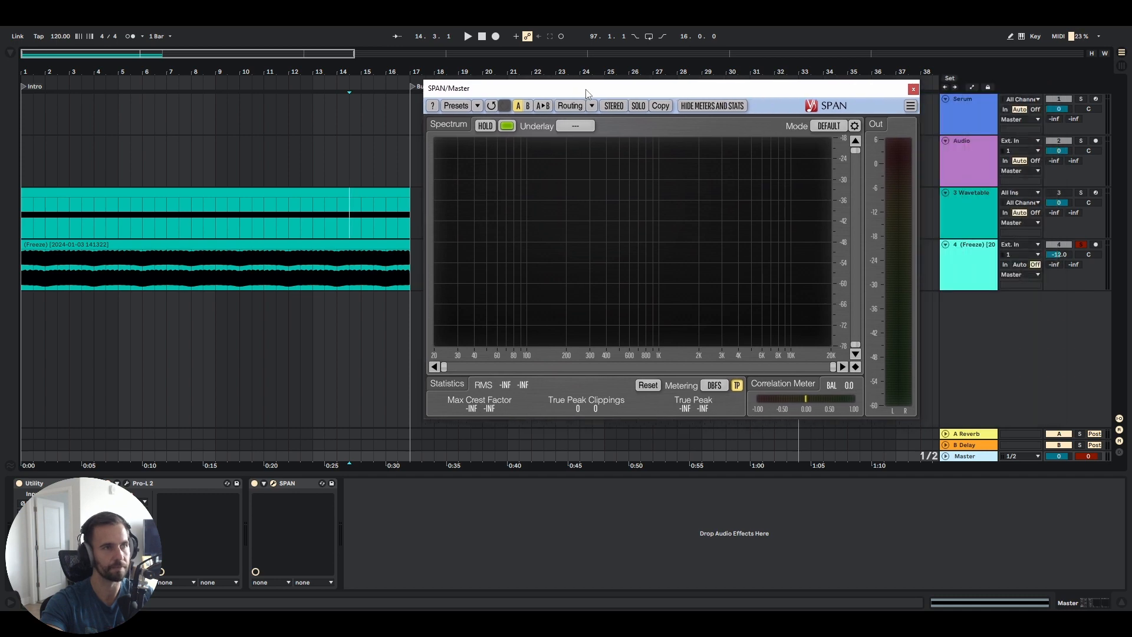
Step: Freeze the Wavetable track again
{"action": "left_click", "coordinate": [29, 270]}
{"action": "right_click", "coordinate": [300, 223]}
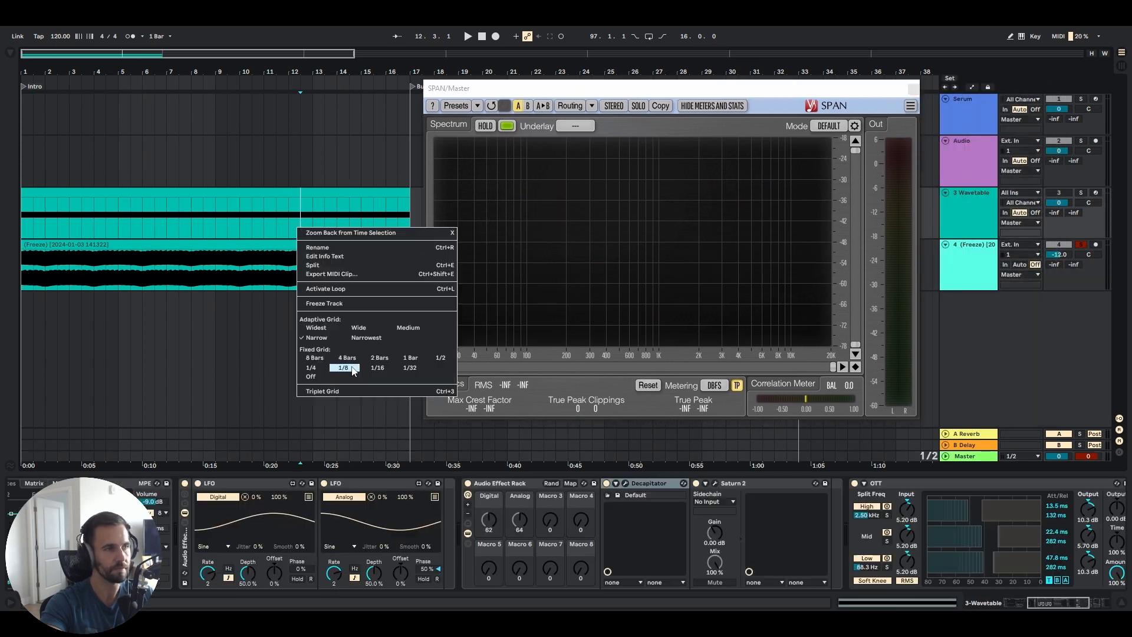
{"action": "left_click", "coordinate": [334, 308]}
Step: Play the consolidated bass audio from the start of the intro and check its spectrum in SPAN
{"action": "left_click", "coordinate": [31, 272]}
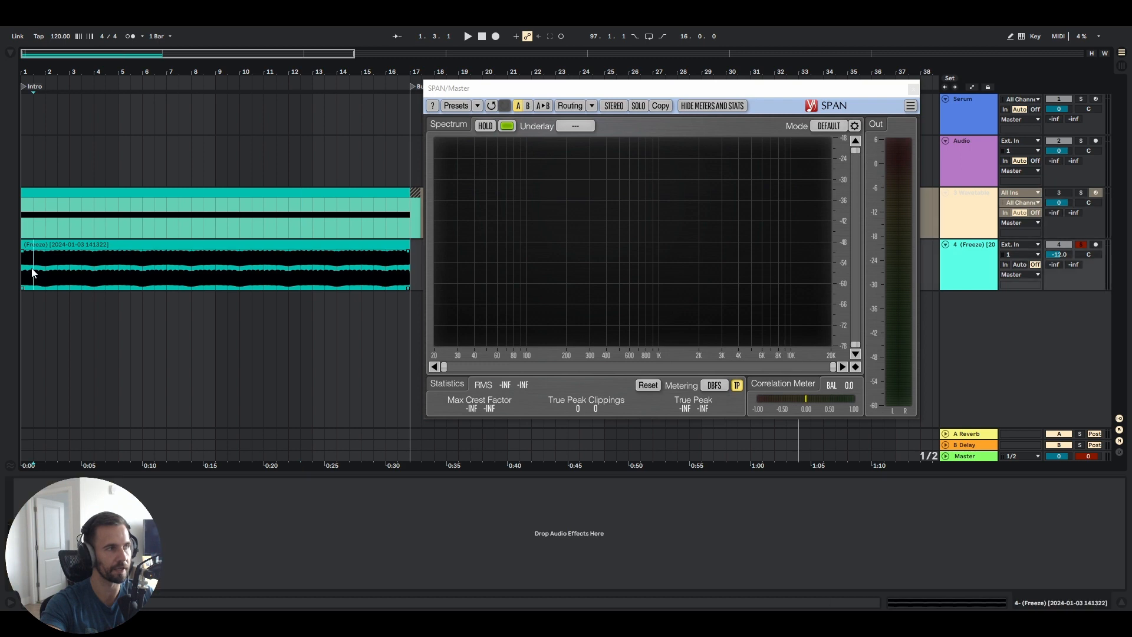
{"action": "key", "text": "space"}
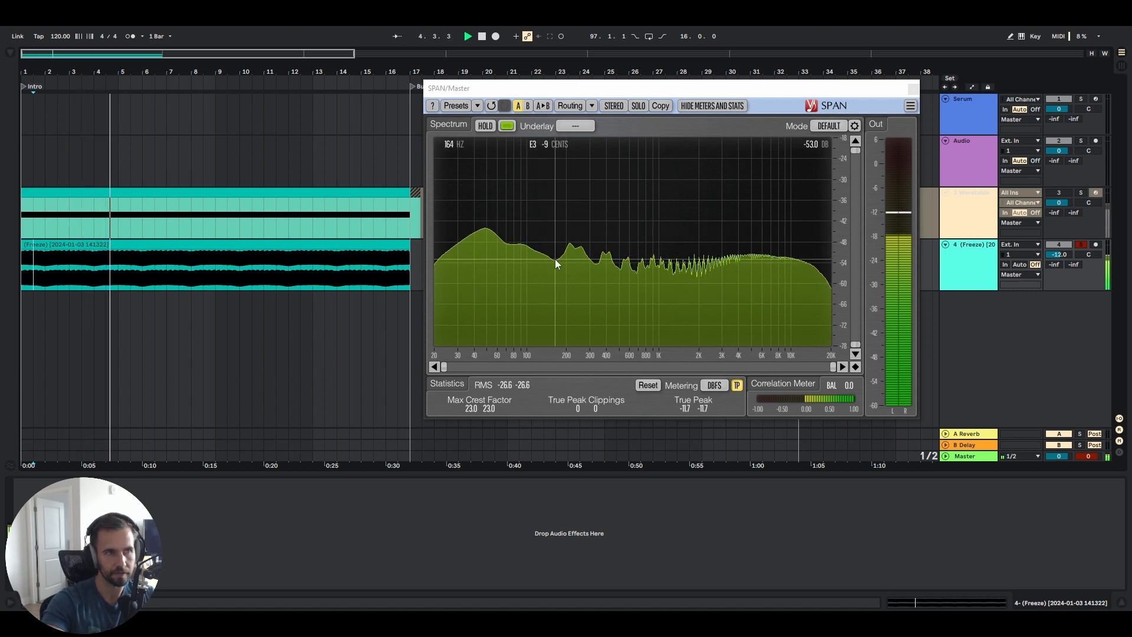
{"action": "key", "text": "space"}
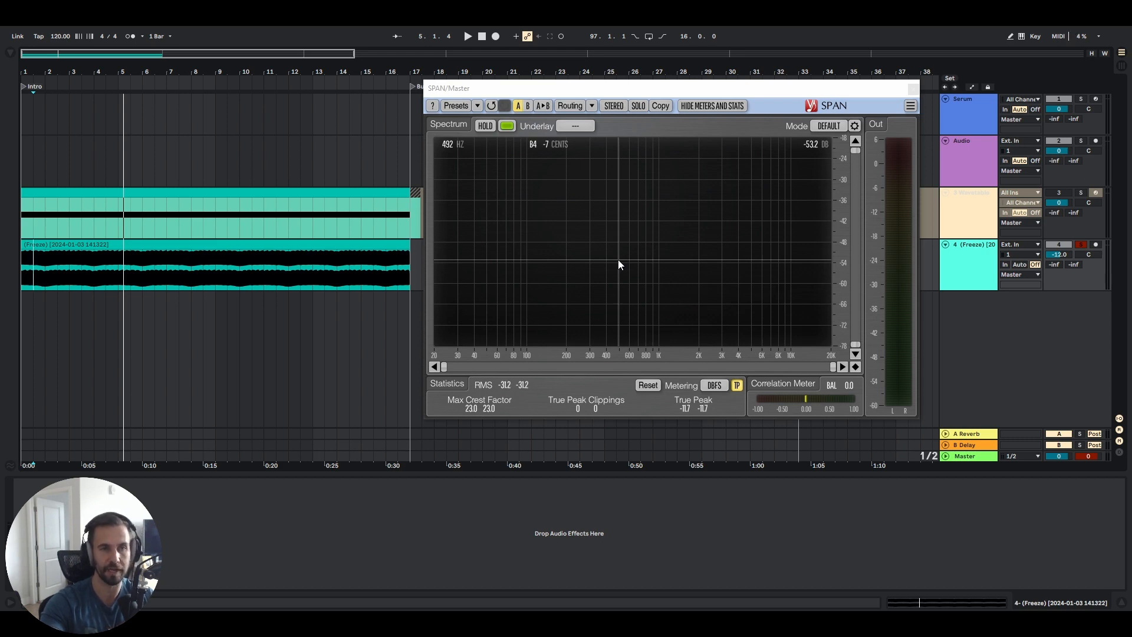
Step: Show the frozen Wavetable track's device chain alongside the SPAN analyzer
{"action": "left_click", "coordinate": [313, 212]}
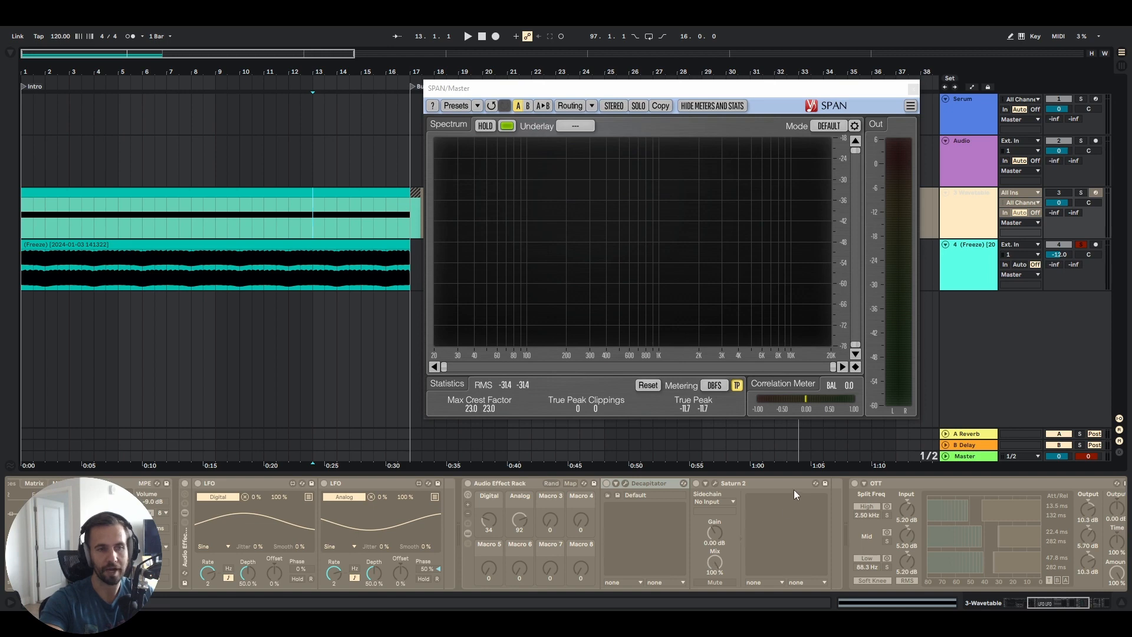